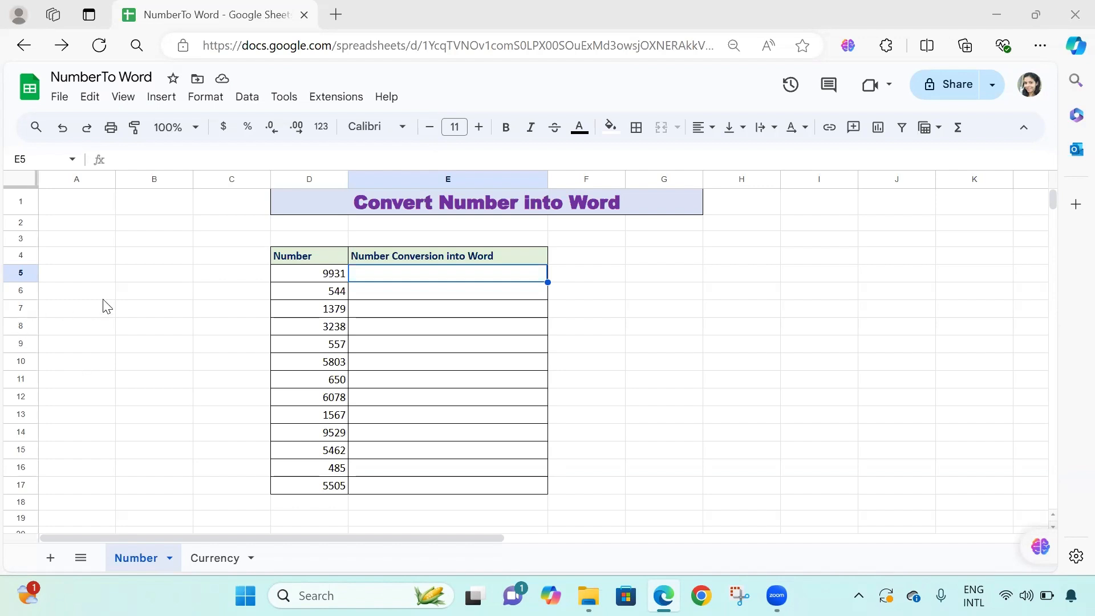
# Search the add-on marketplace for Numbertext and open the add-on's details page
pyautogui.click(339, 100)
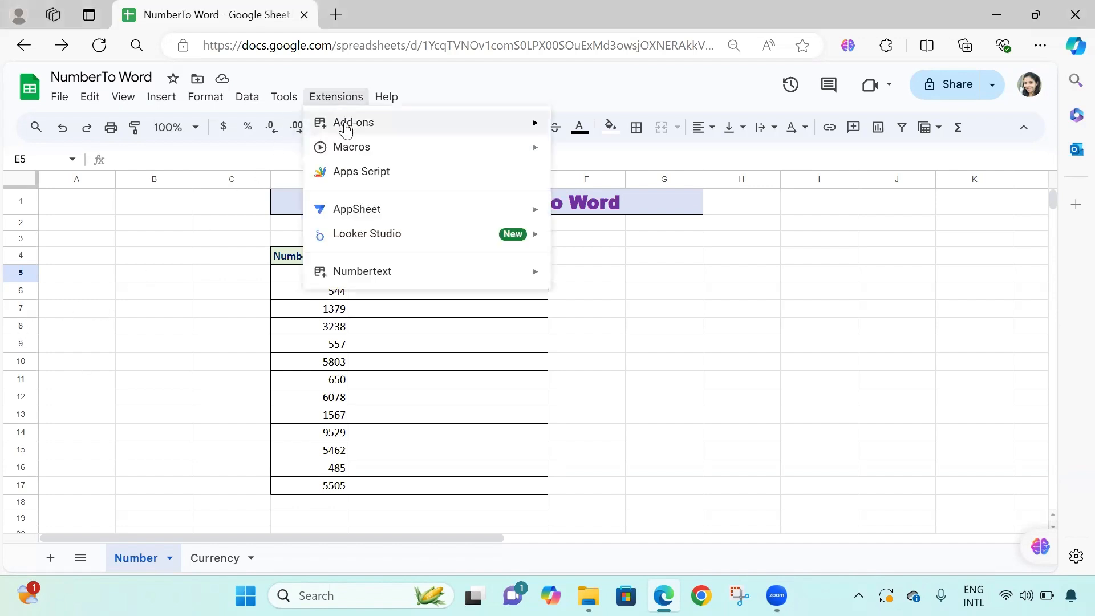
pyautogui.moveTo(344, 127)
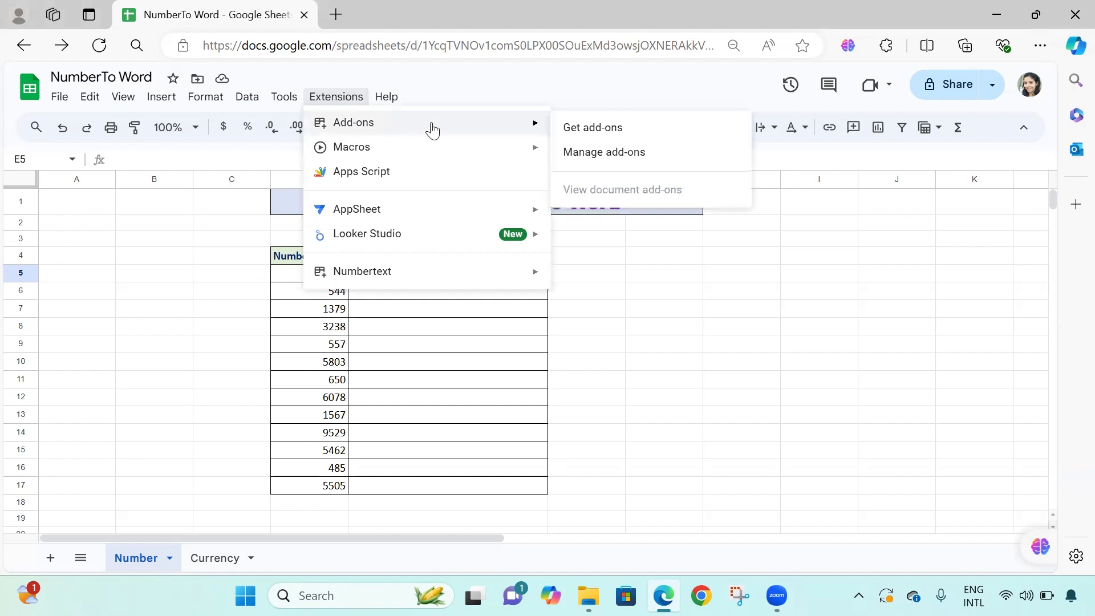
pyautogui.click(581, 138)
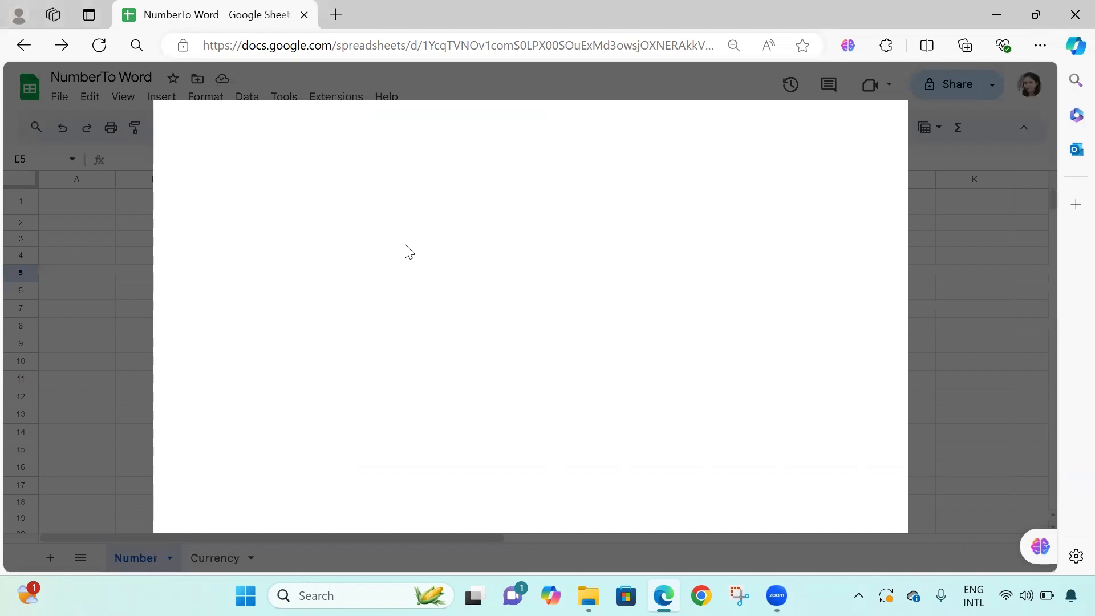
pyautogui.click(536, 125)
pyautogui.write('NU')
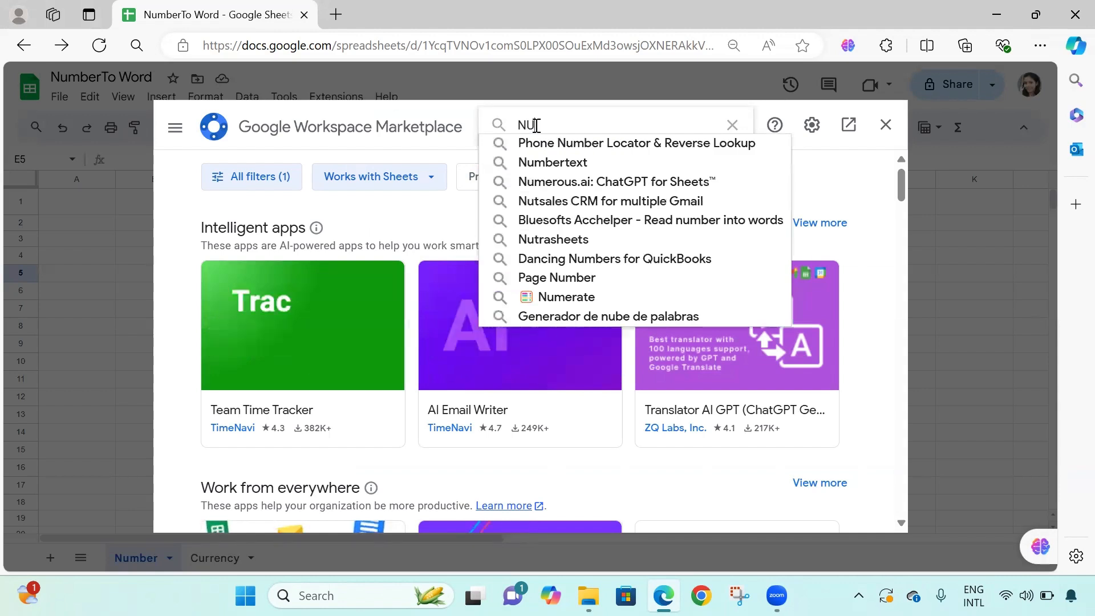
pyautogui.write('MBR')
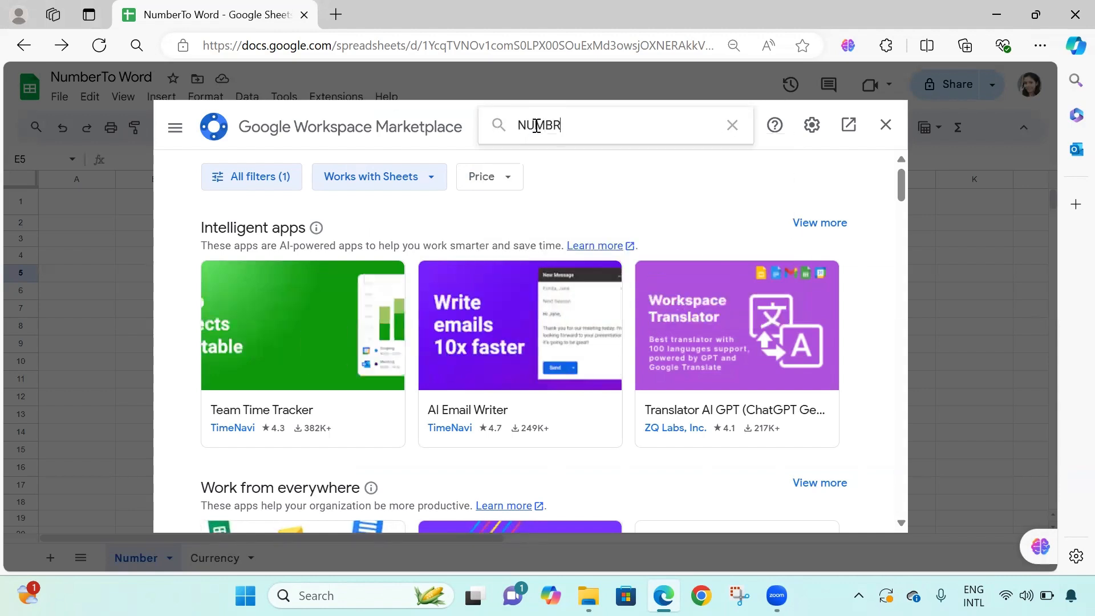
pyautogui.press('BackSpace')
pyautogui.write('E')
pyautogui.click(541, 165)
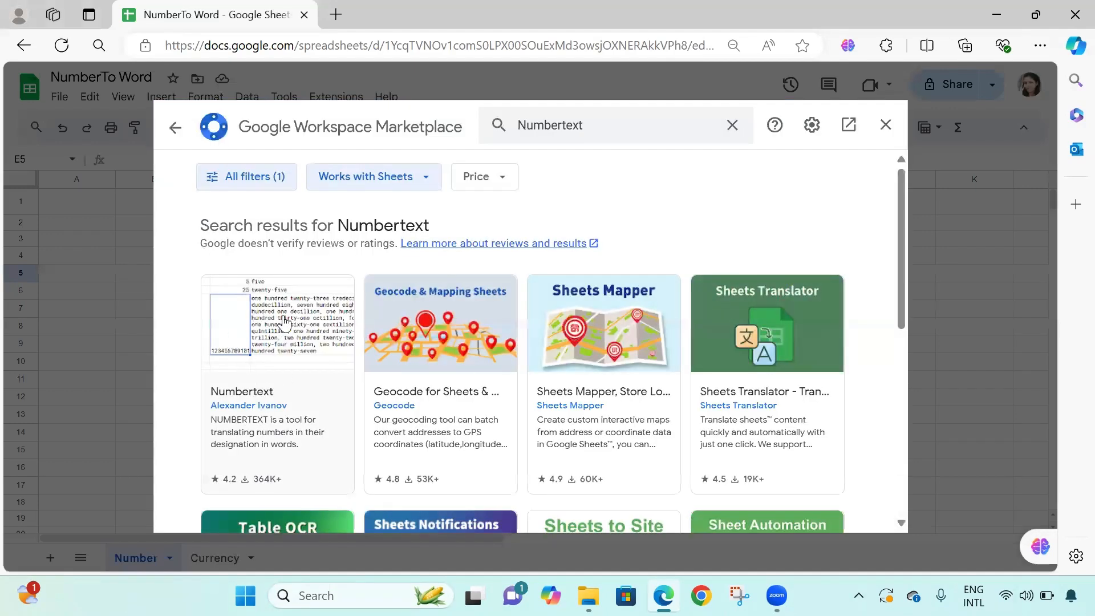
pyautogui.click(307, 374)
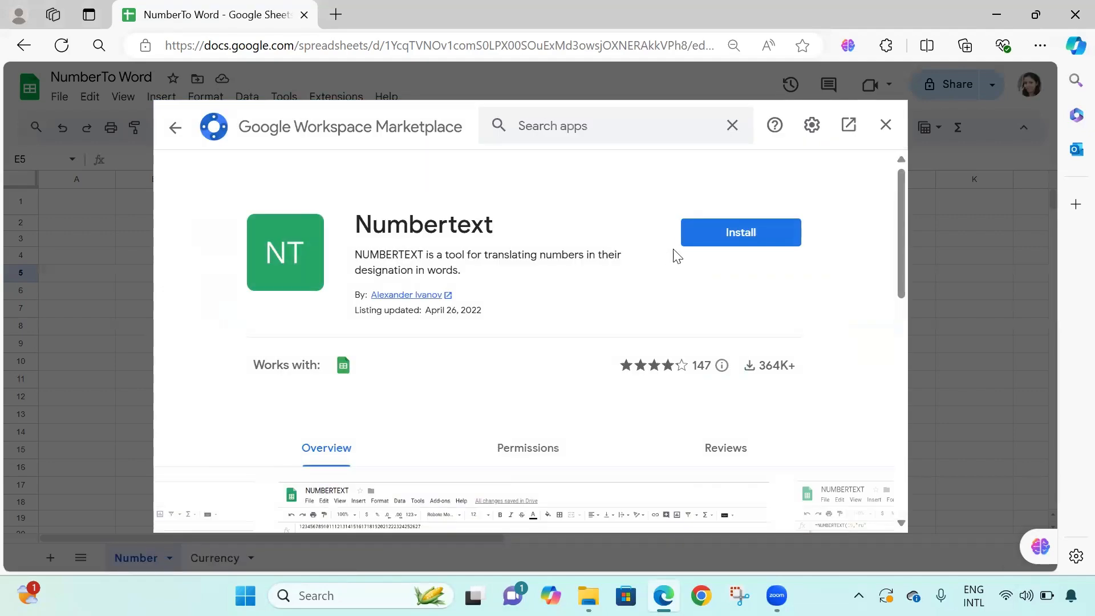
# Install the Numbertext add-on, allow it access to the Google account, and close the marketplace
pyautogui.click(705, 247)
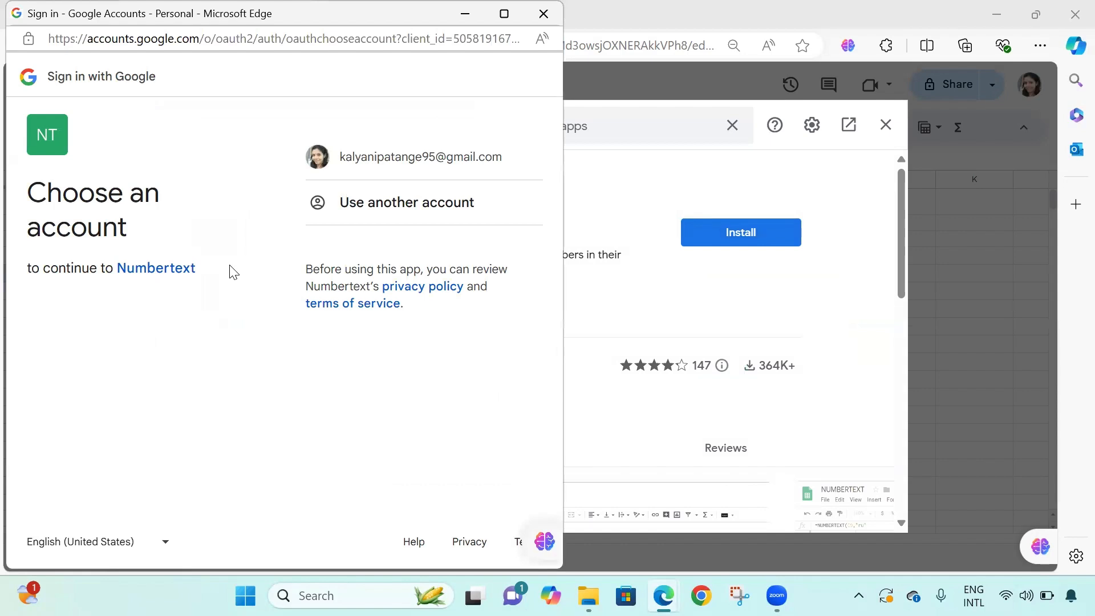
pyautogui.click(393, 155)
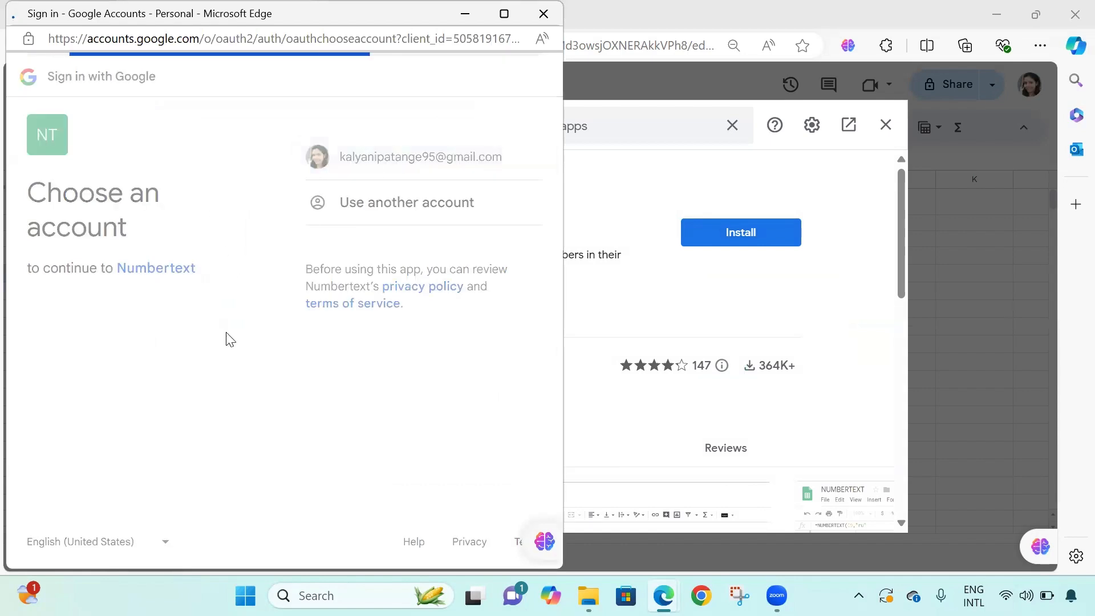
pyautogui.click(352, 331)
pyautogui.scroll(-3, 365, 370)
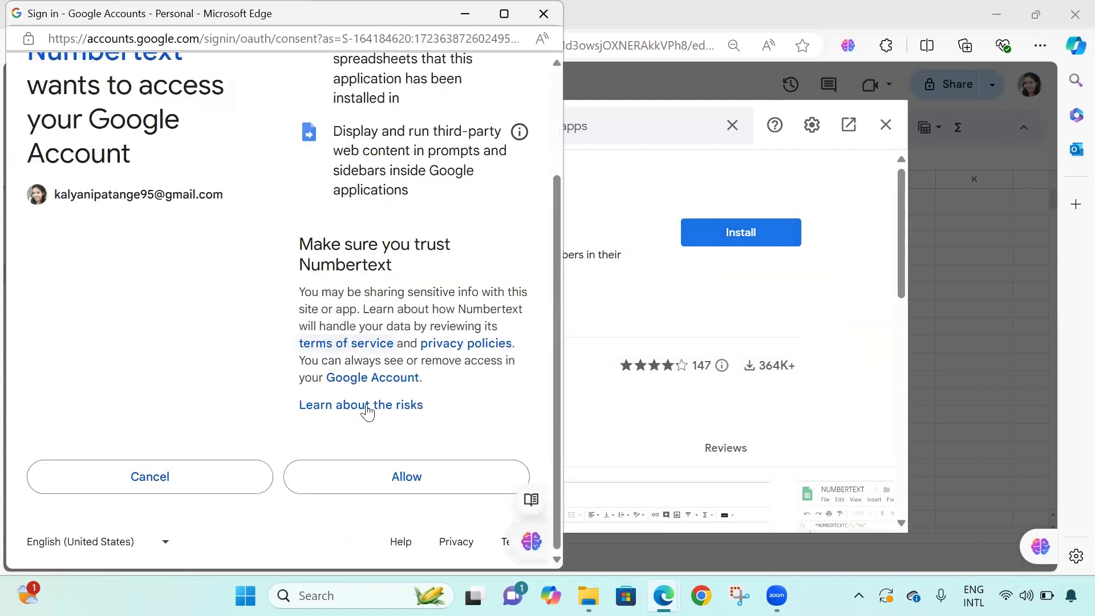
pyautogui.click(394, 476)
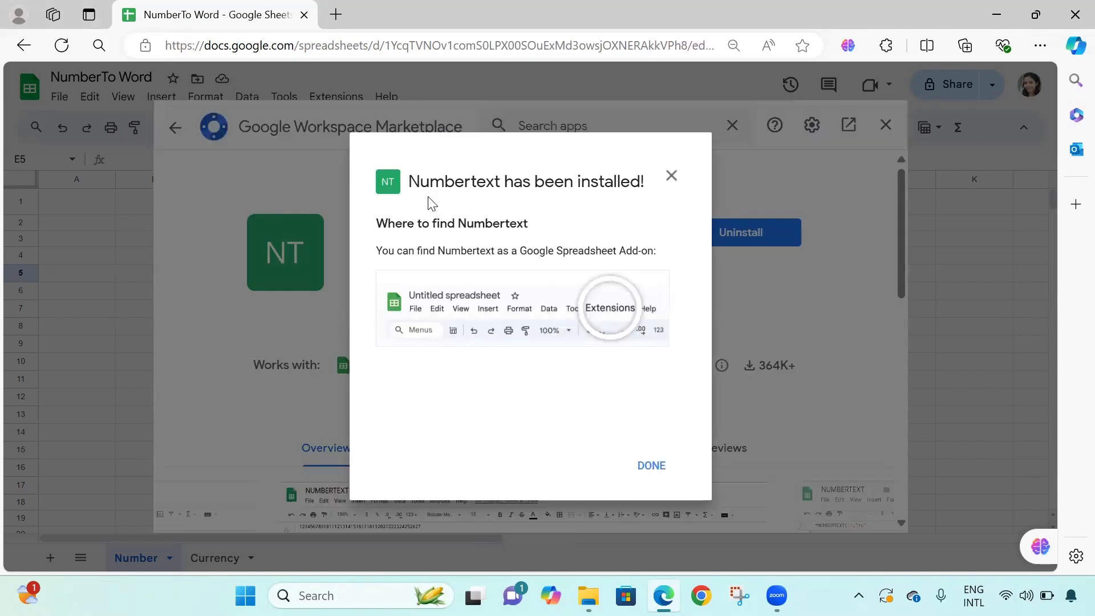
pyautogui.click(652, 472)
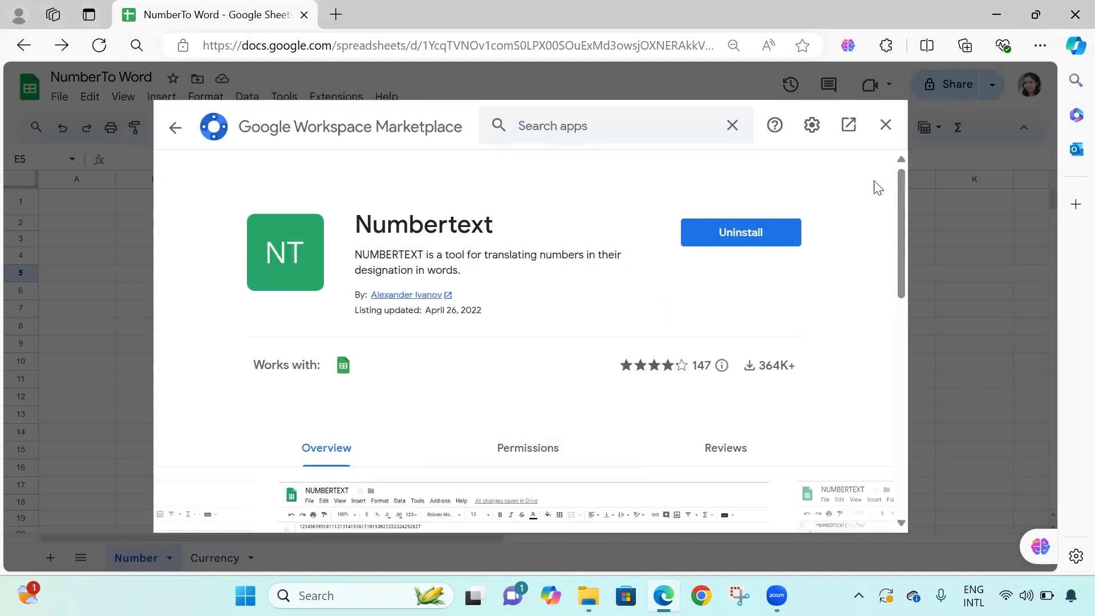
pyautogui.click(886, 127)
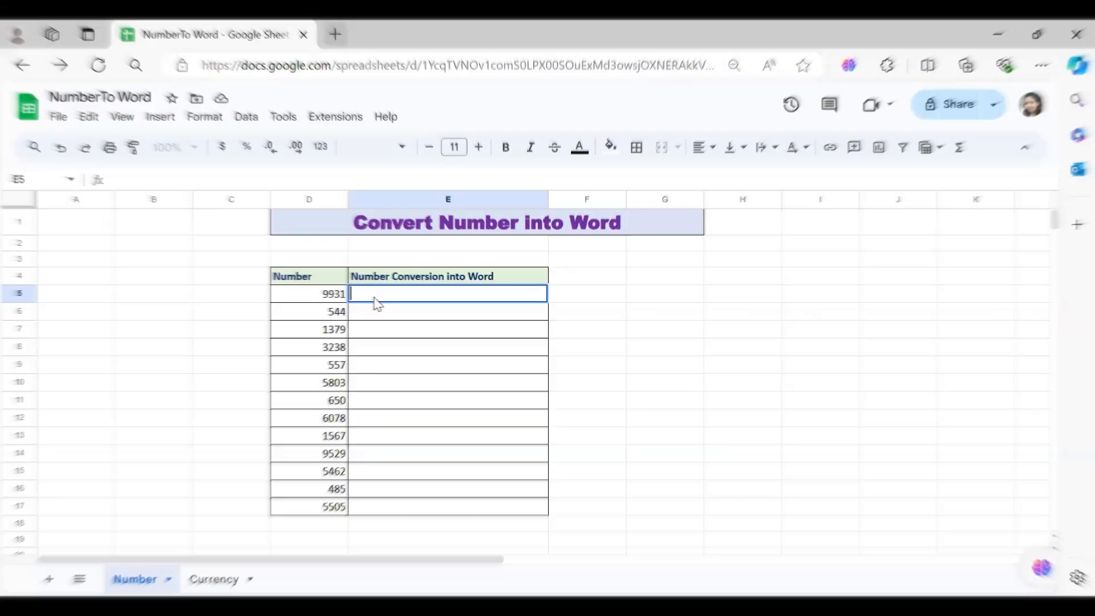
# Enter the formula =NUMBERTEXT(D5) in cell E5 of the Number sheet
pyautogui.doubleClick(376, 275)
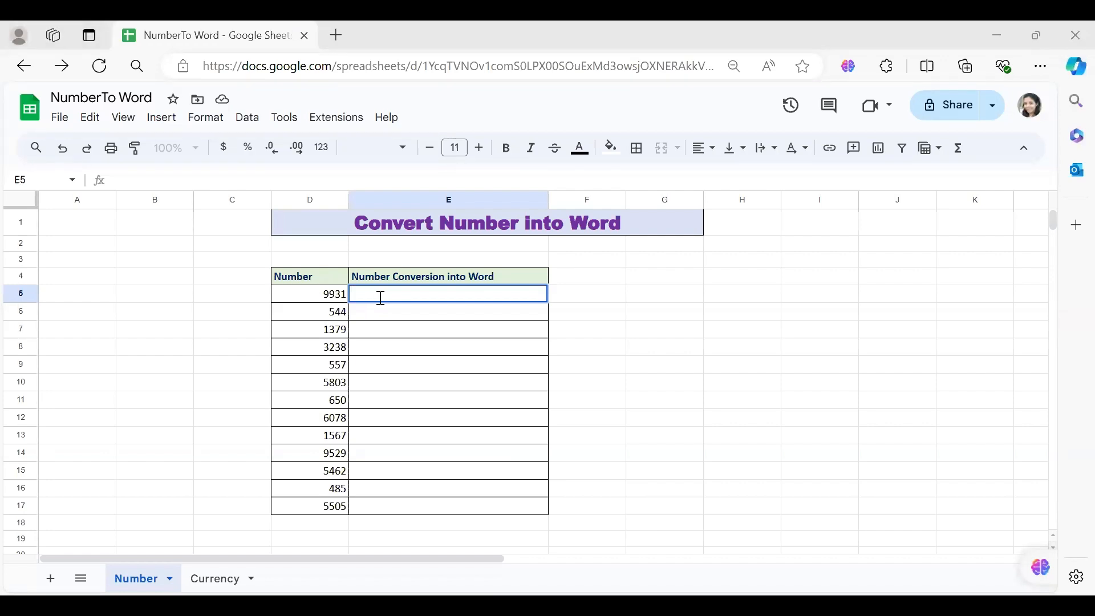
pyautogui.write('=NU')
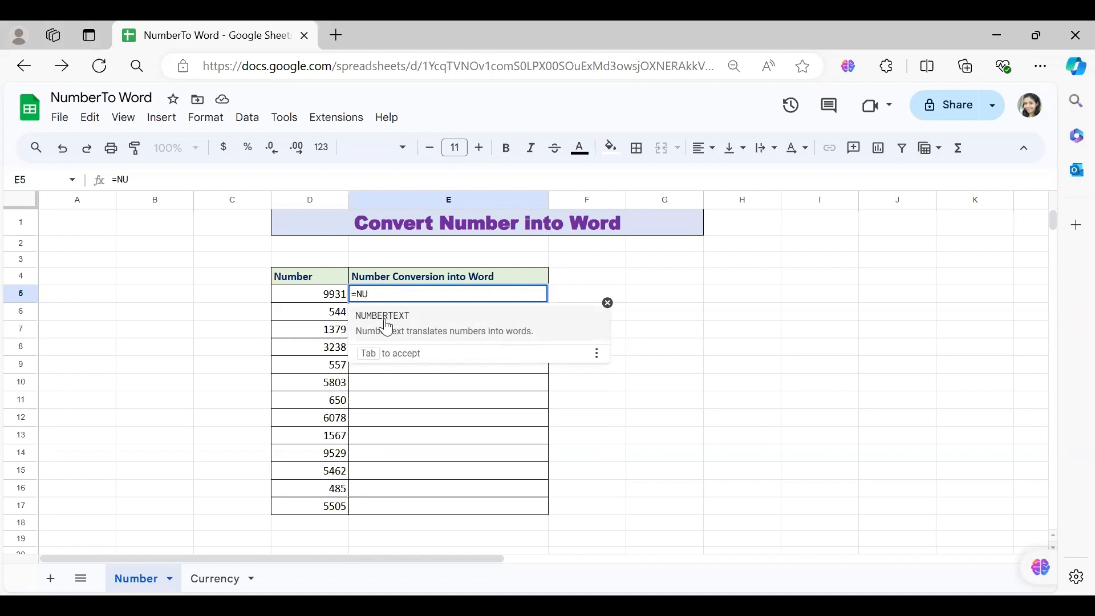
pyautogui.click(388, 322)
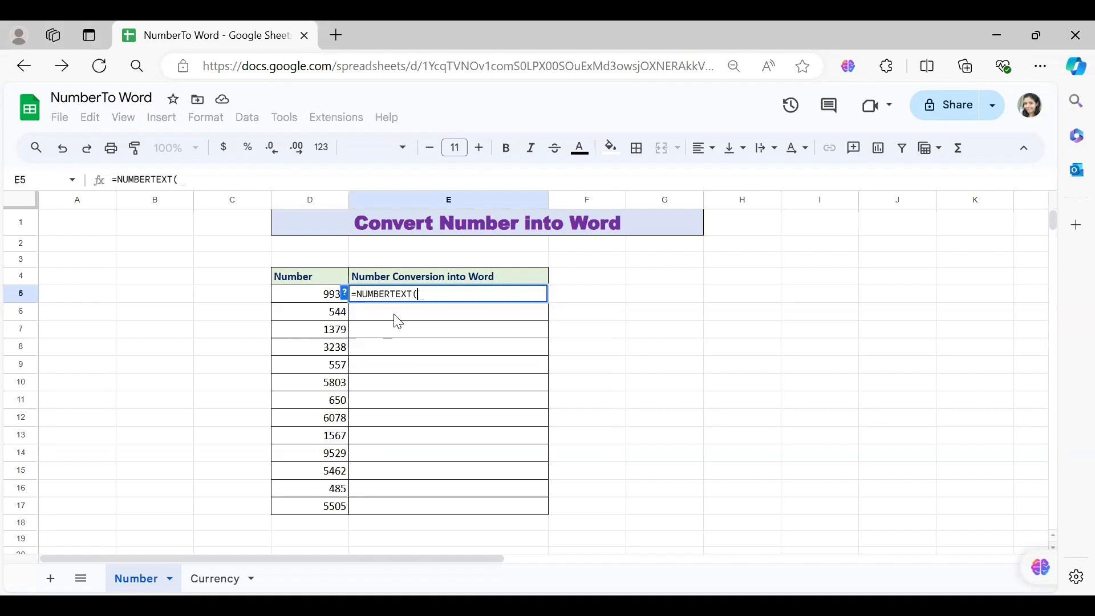
pyautogui.click(314, 295)
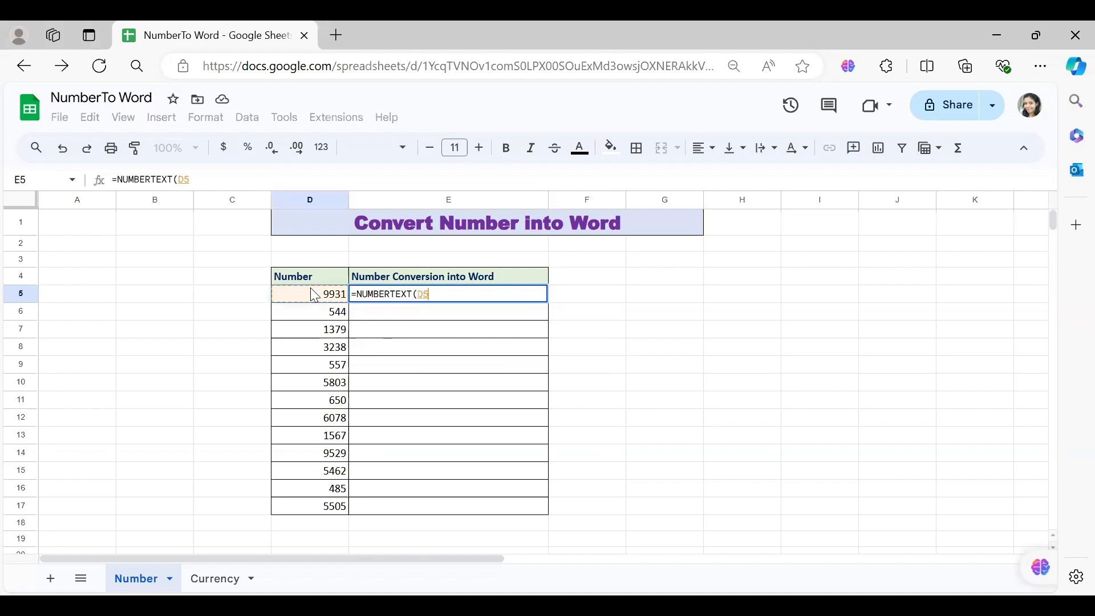
pyautogui.write(')')
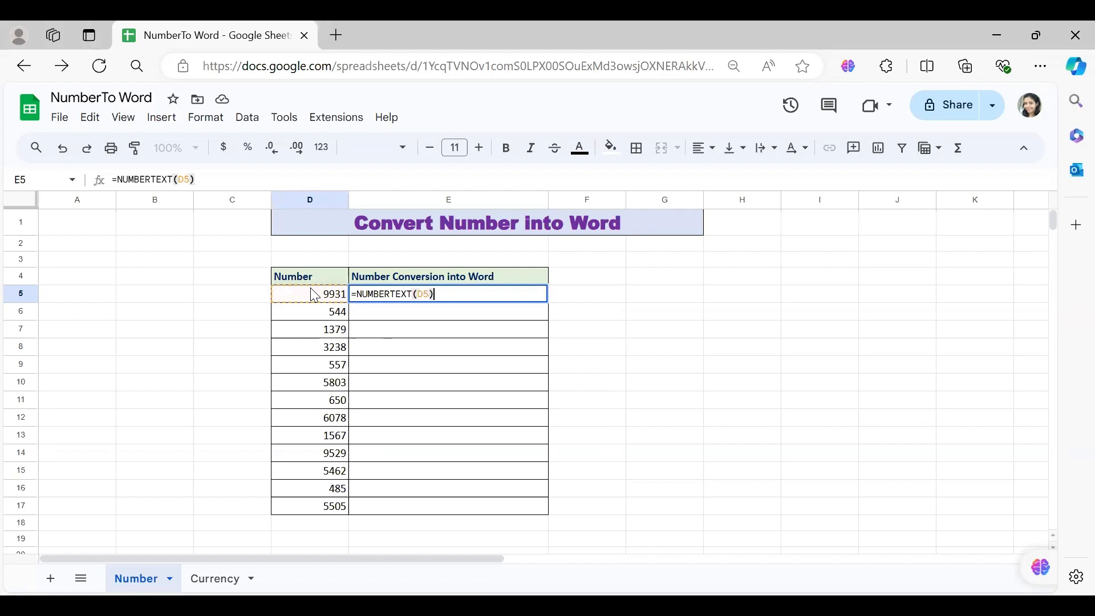
pyautogui.press('Return')
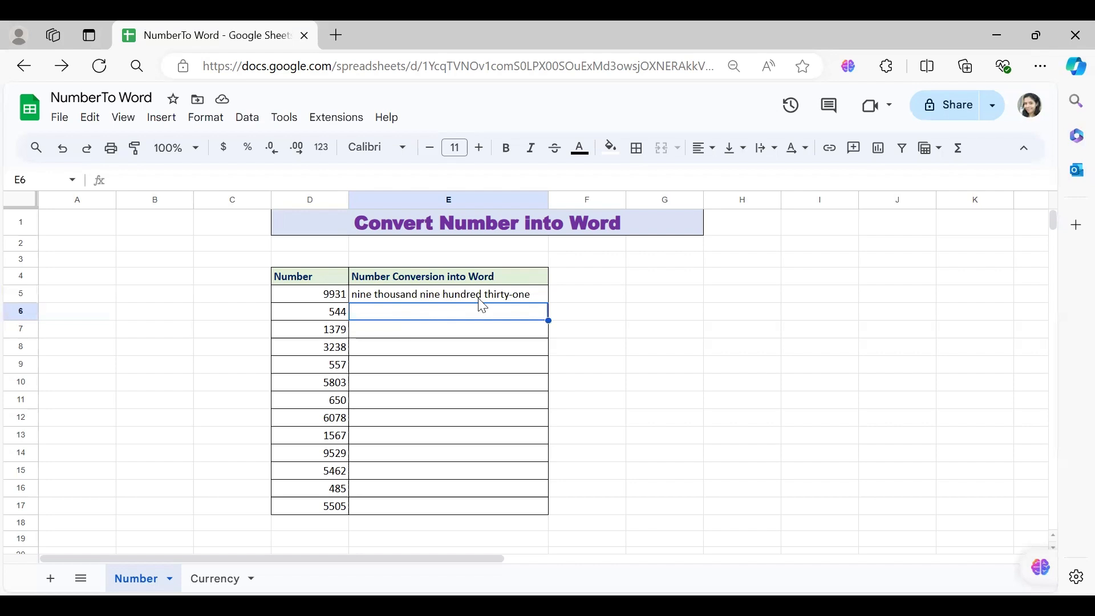
# Change the E5 formula to =PROPER(NUMBERTEXT(D5)) and fill it down through E17
pyautogui.click(360, 296)
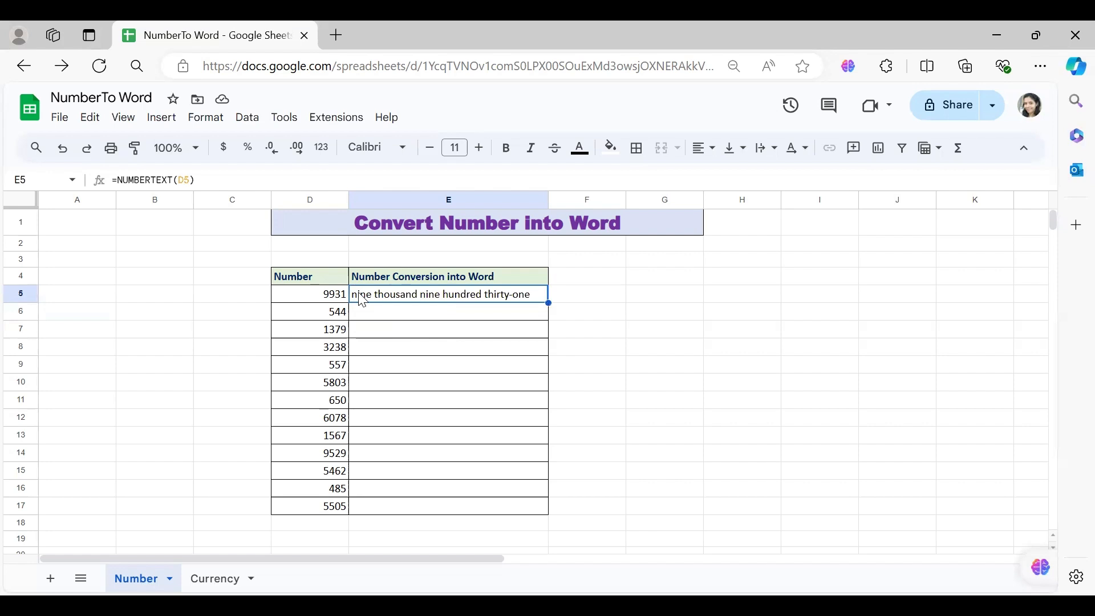
pyautogui.click(123, 180)
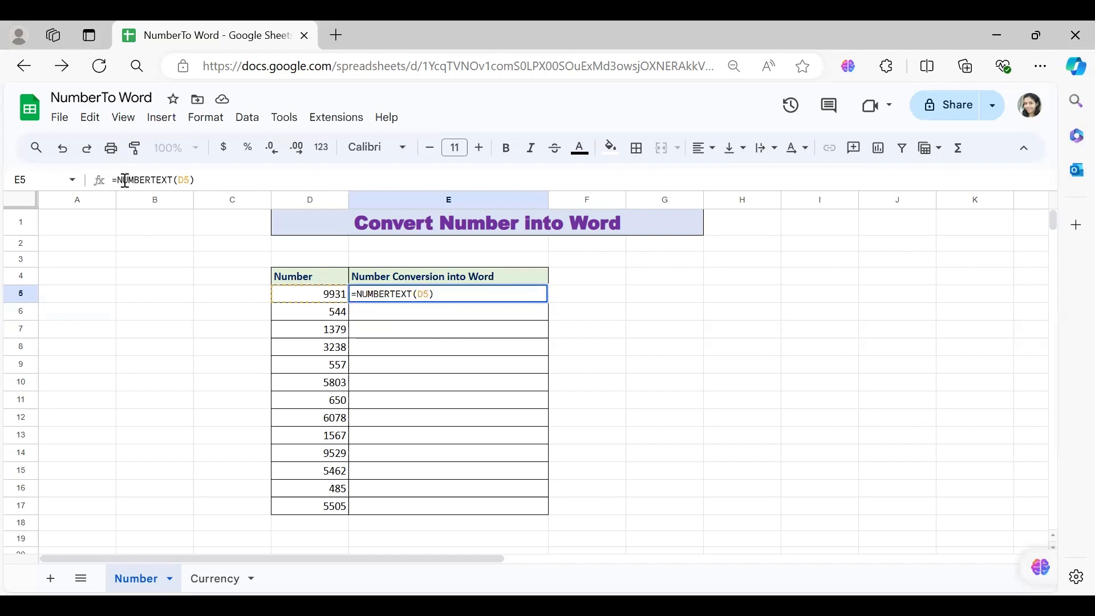
pyautogui.write('PR')
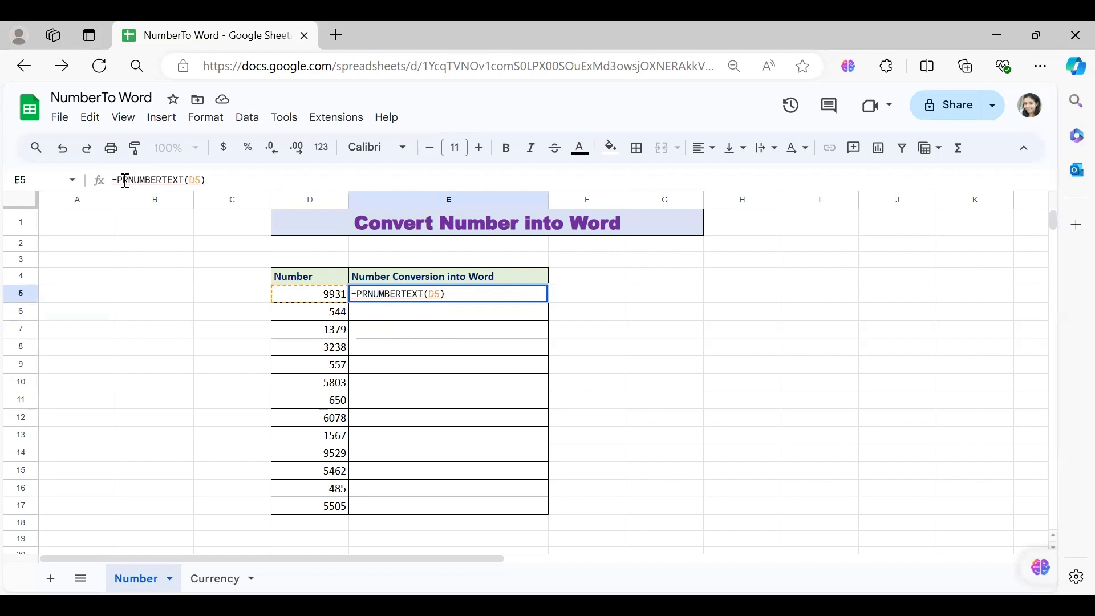
pyautogui.write('OPER')
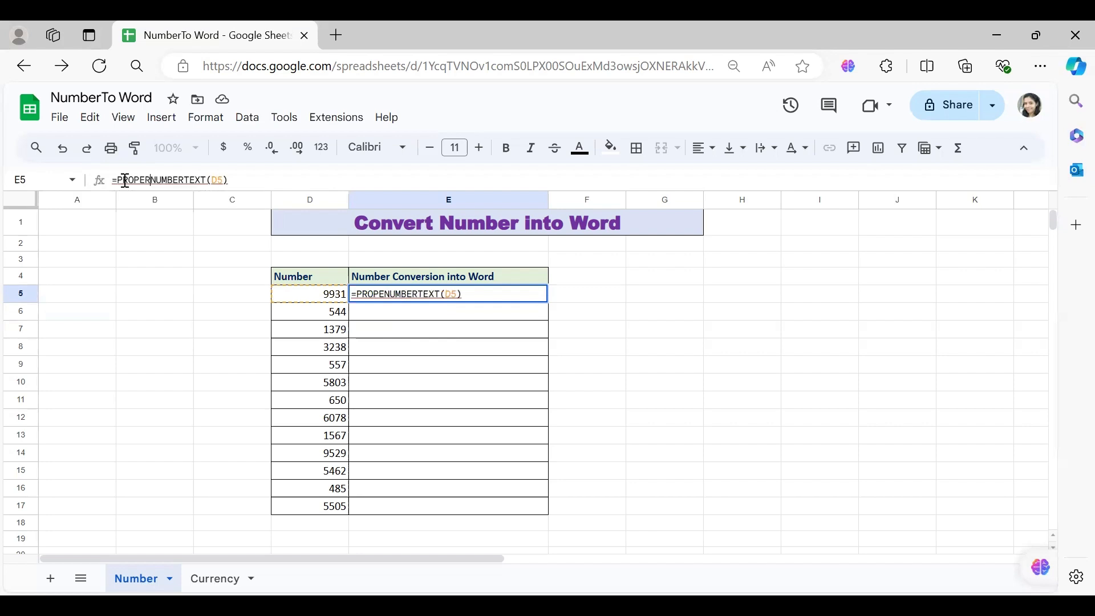
pyautogui.write('(')
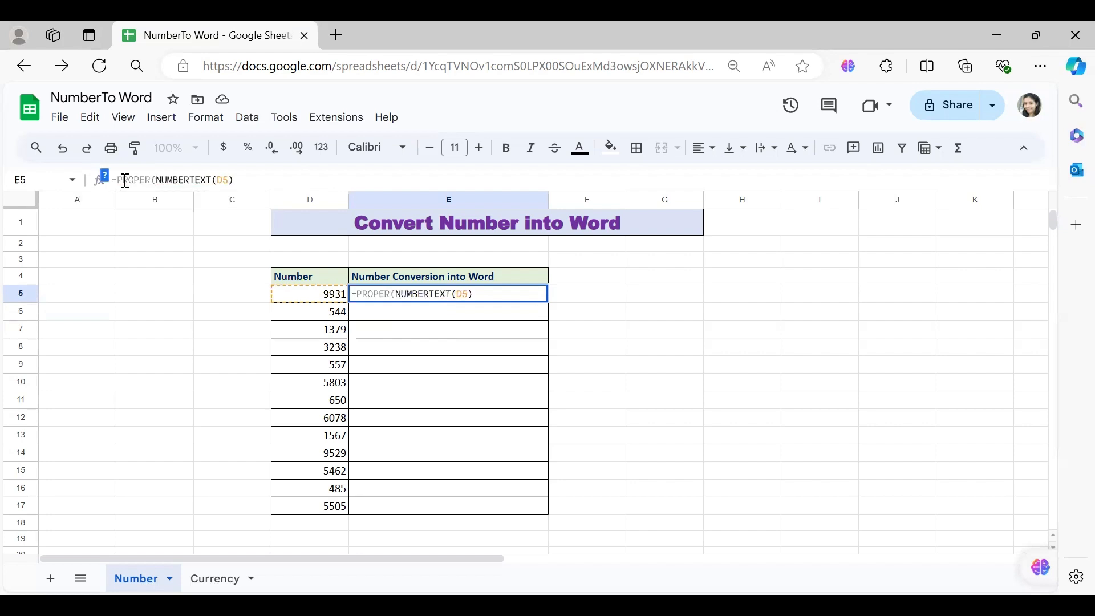
pyautogui.click(255, 182)
pyautogui.write(')')
pyautogui.press('Return')
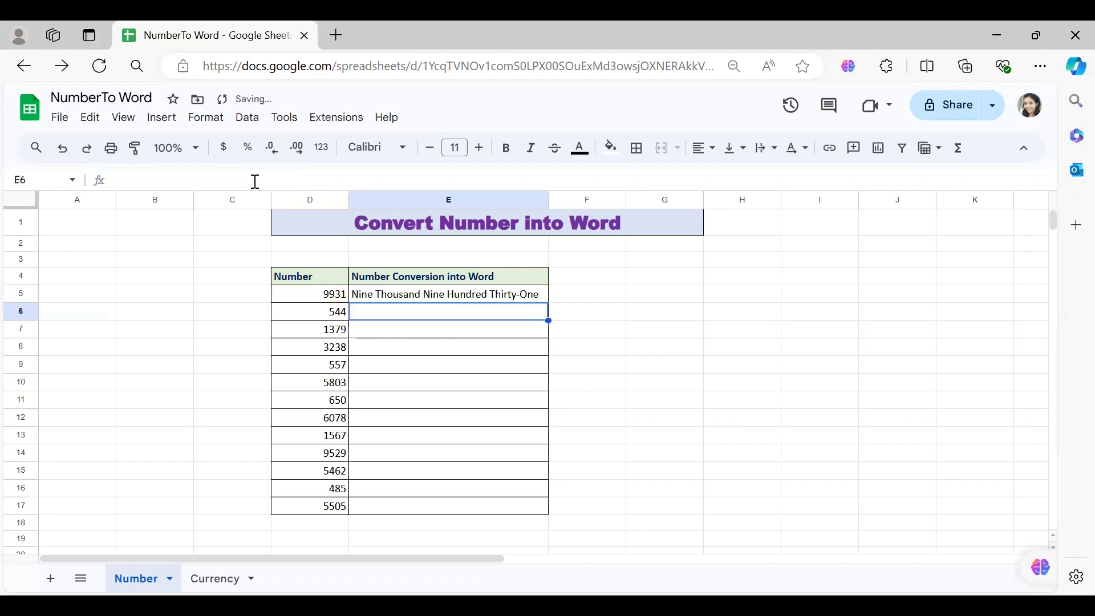
pyautogui.click(395, 297)
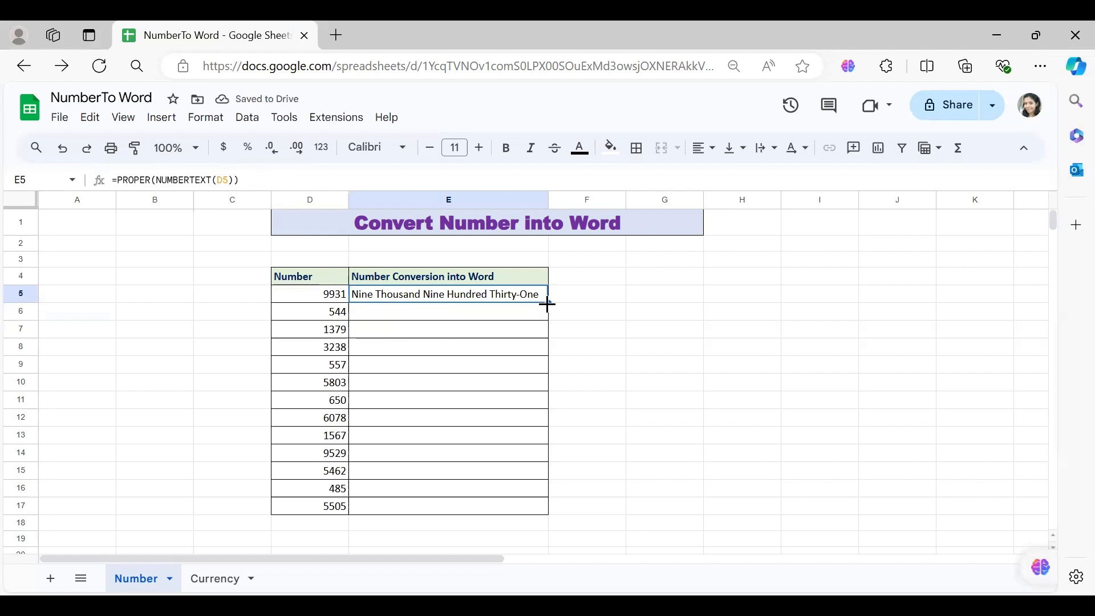
pyautogui.moveTo(548, 304); pyautogui.dragTo(550, 515)
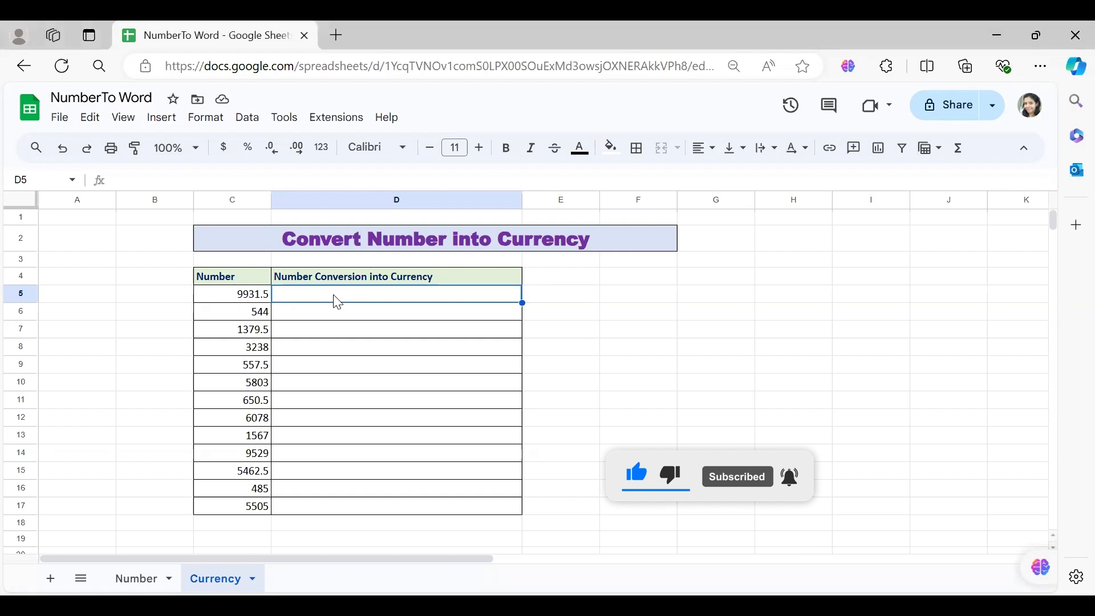
# Enter the formula =MONEYTEXT(C5,"INR") in cell D5 of the Currency sheet
pyautogui.write('=m')
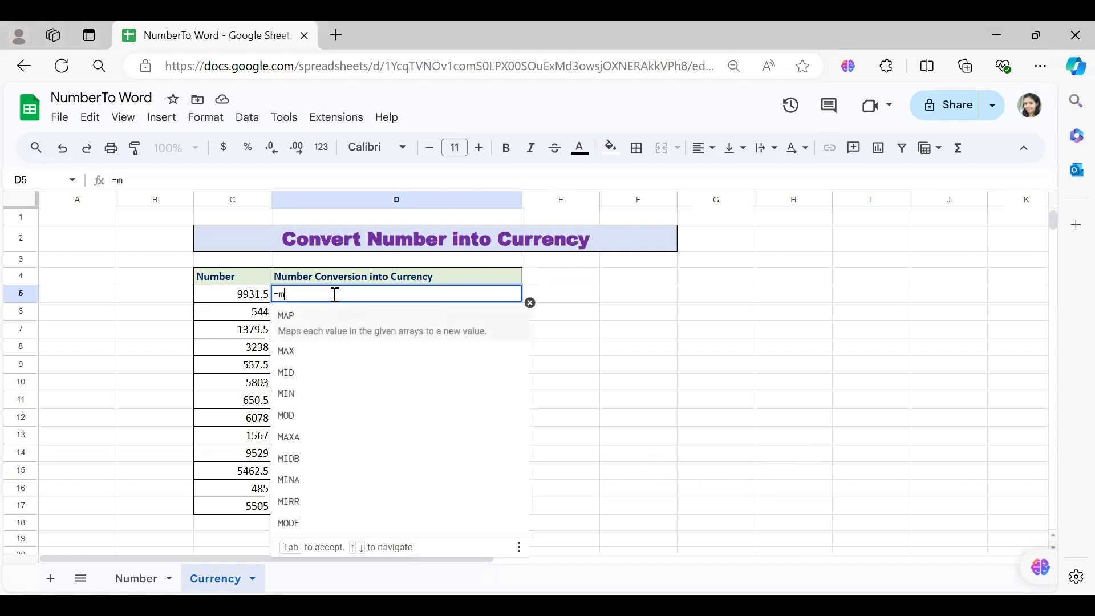
pyautogui.write('on')
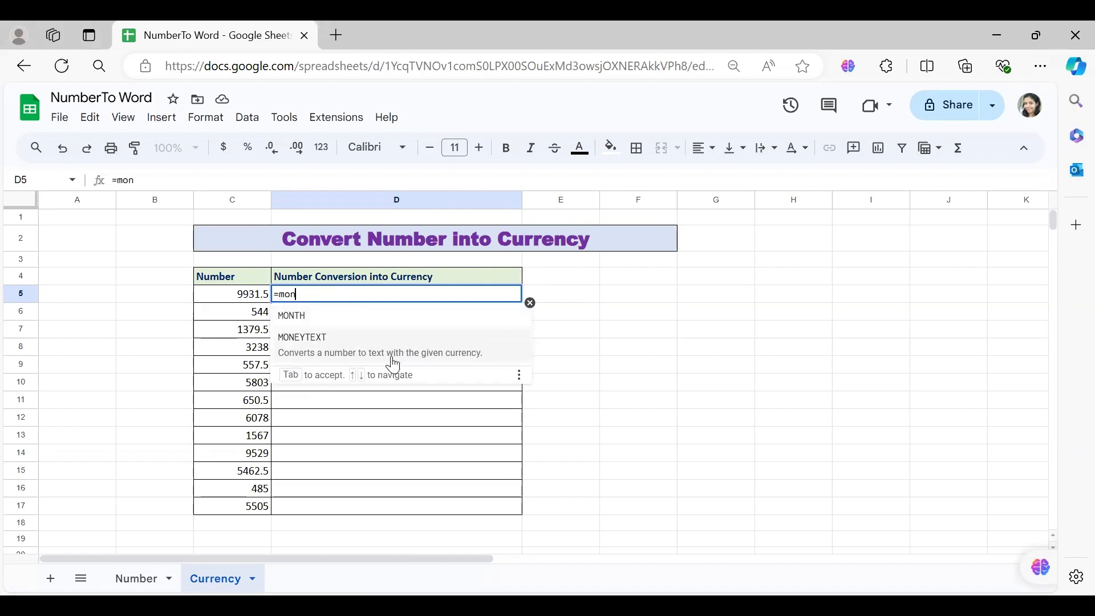
pyautogui.click(305, 352)
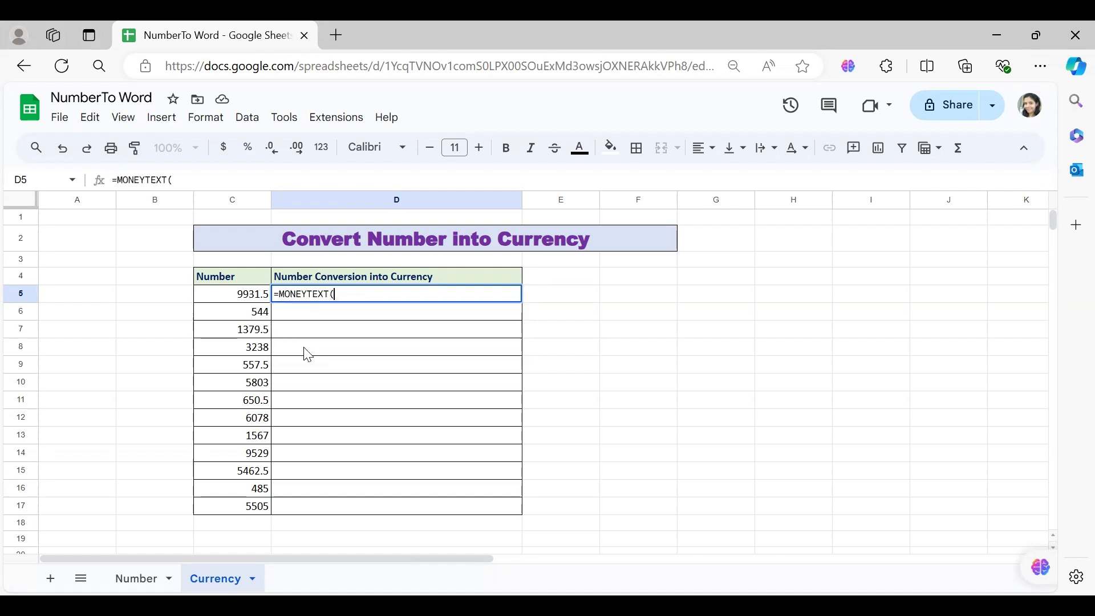
pyautogui.click(227, 303)
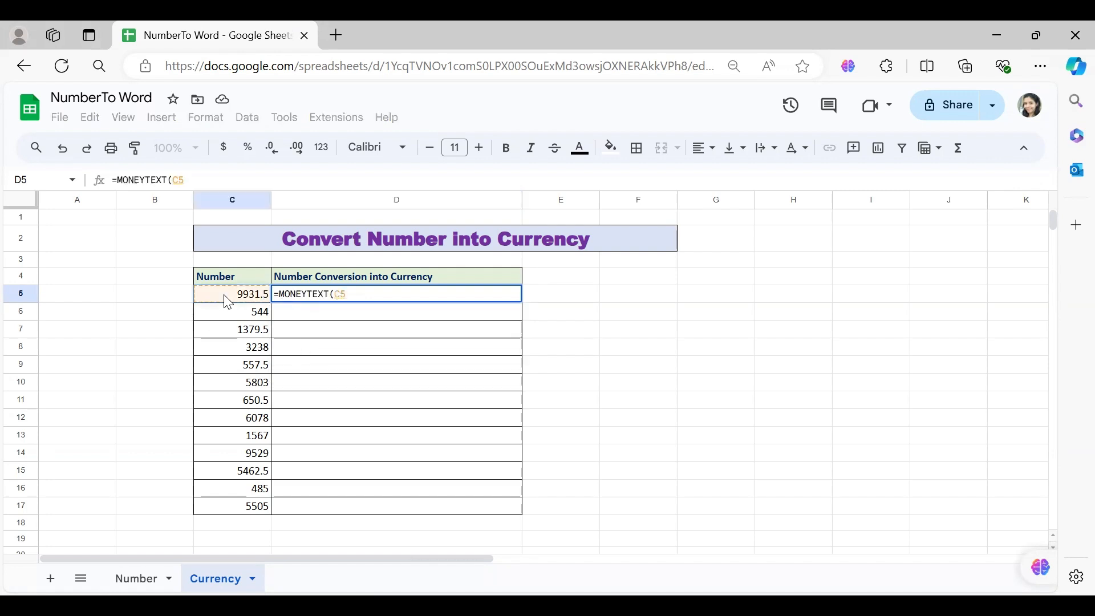
pyautogui.write(',""')
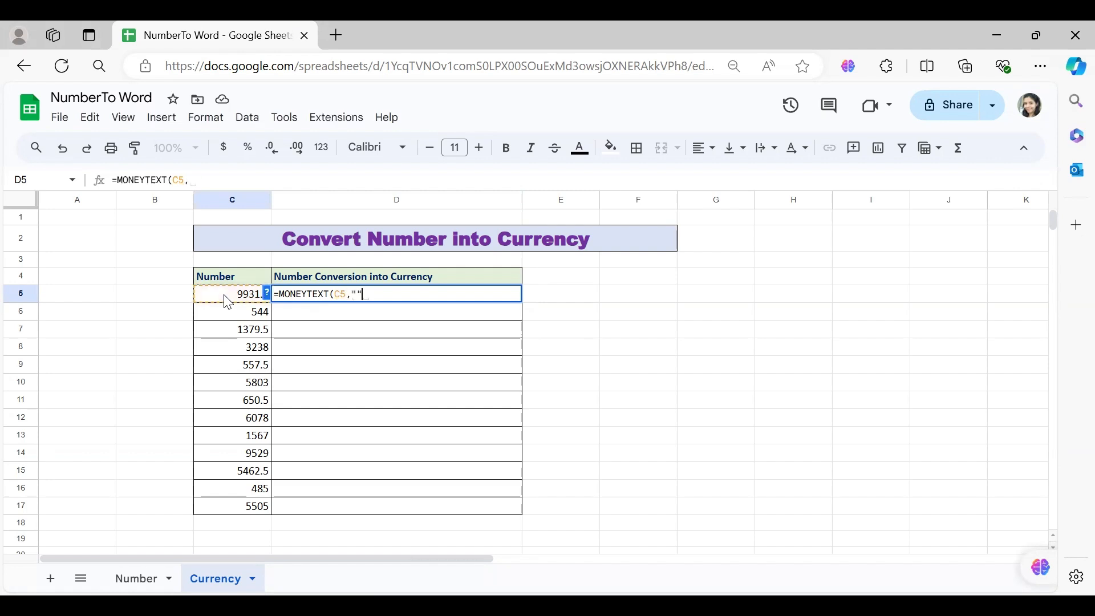
pyautogui.click(357, 294)
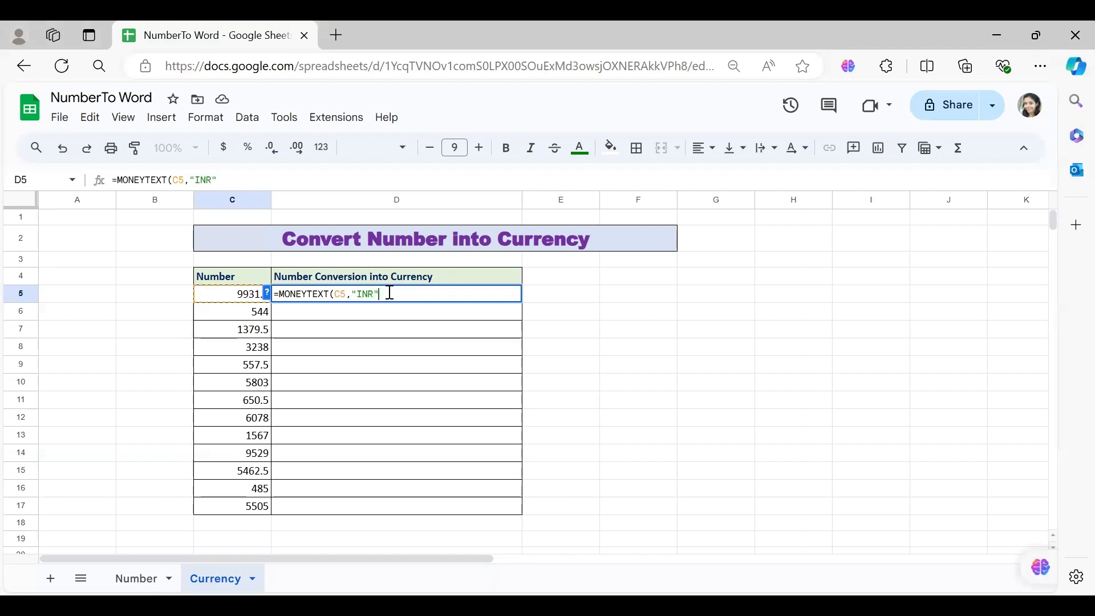
pyautogui.write(')')
pyautogui.press('Return')
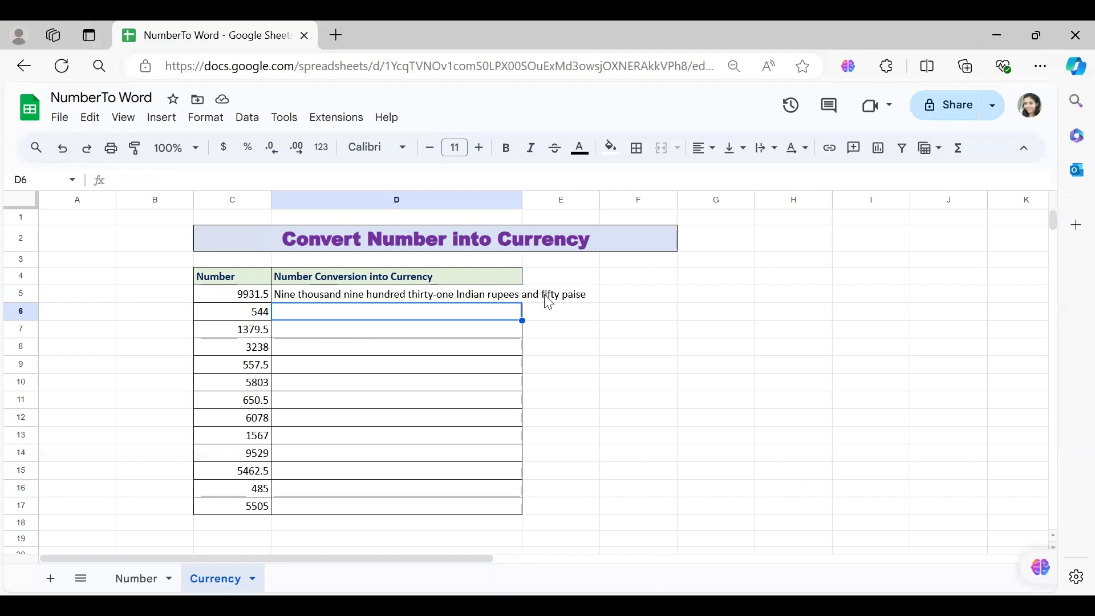
pyautogui.click(451, 295)
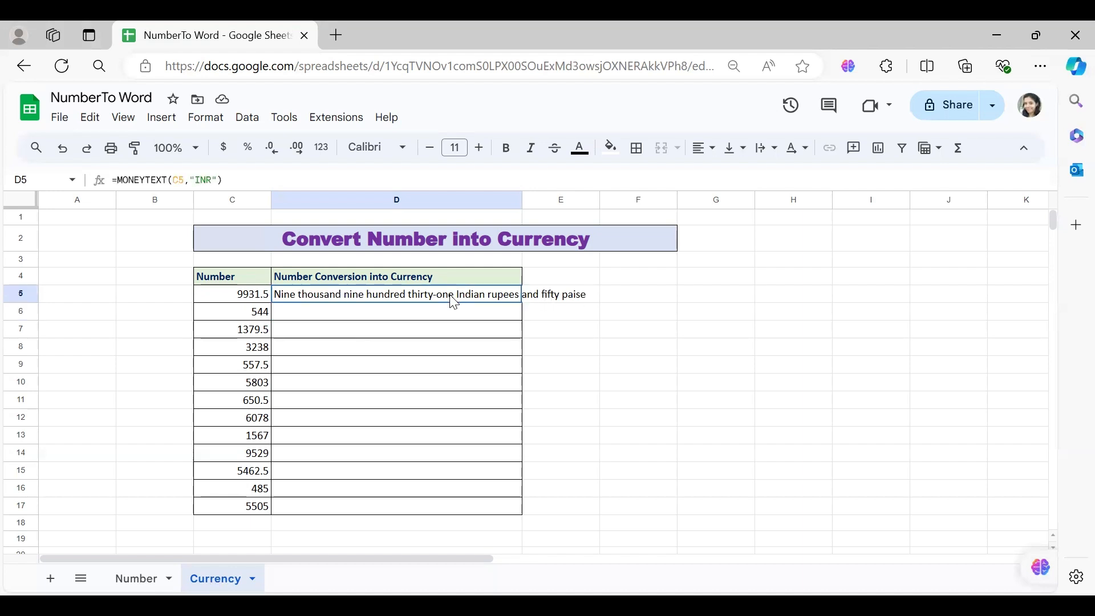
# Fill the MONEYTEXT formula in D5 down through D17 of the Currency sheet
pyautogui.moveTo(522, 302); pyautogui.dragTo(523, 514)
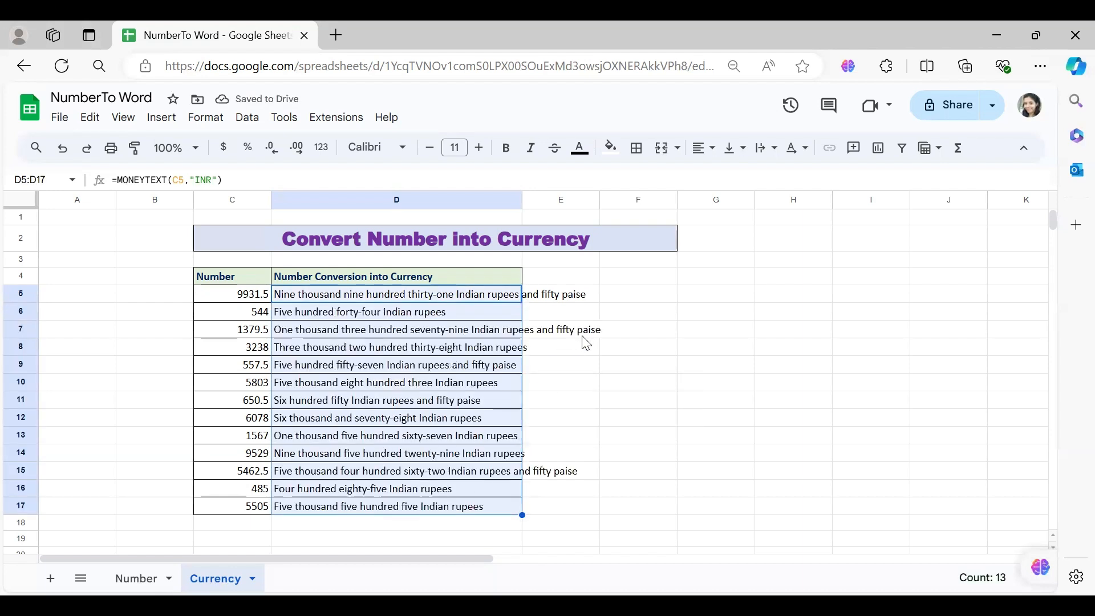
pyautogui.click(530, 390)
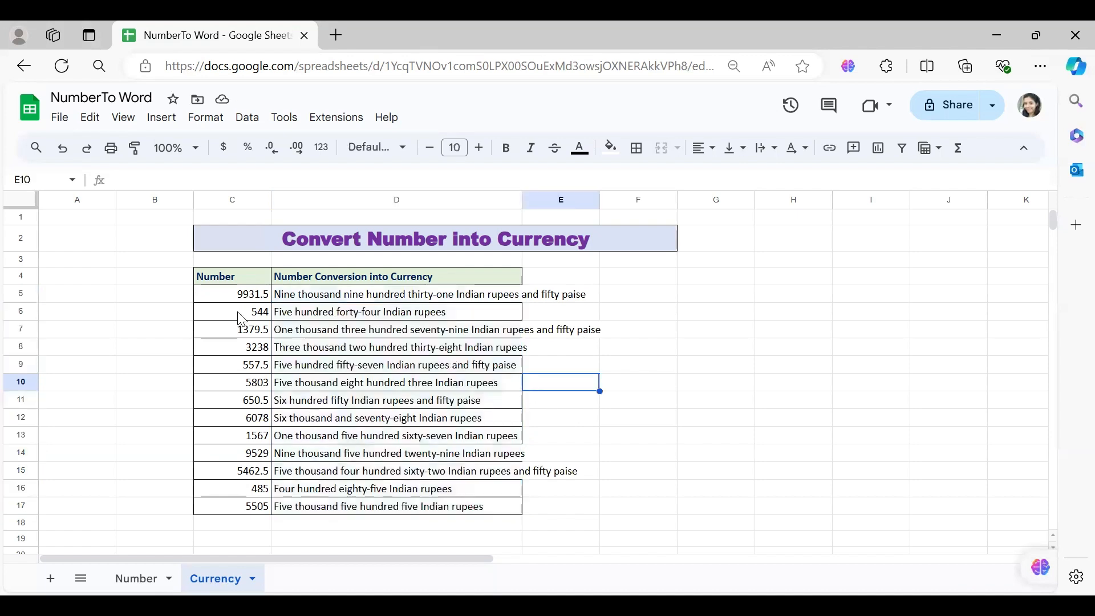
pyautogui.click(313, 352)
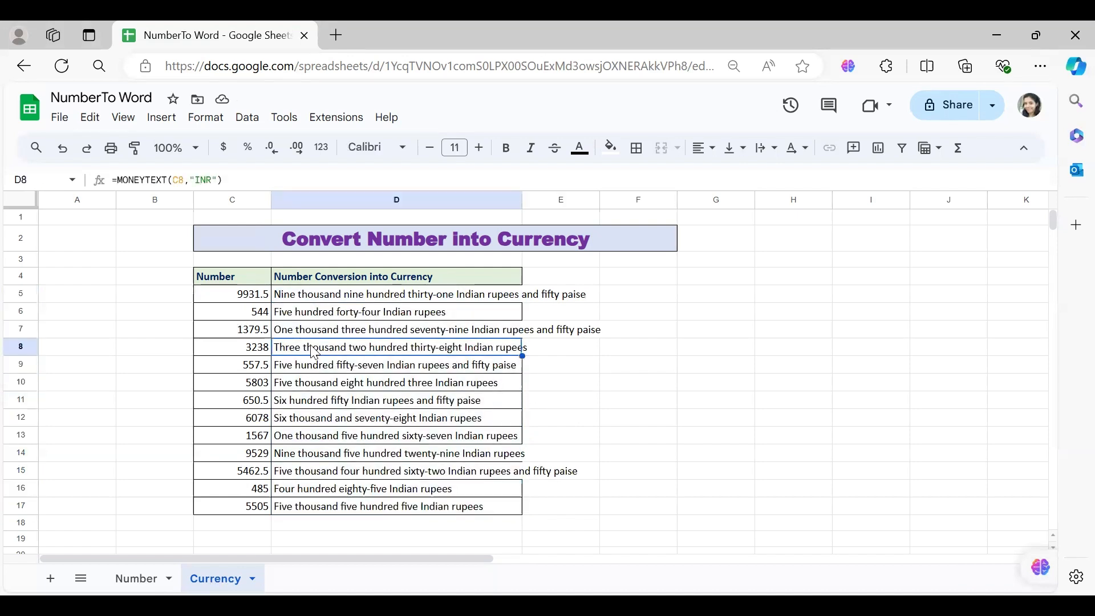
# Change the currency code in the D5 formula to USD, making it =MONEYTEXT(C5,"USD")
pyautogui.click(317, 298)
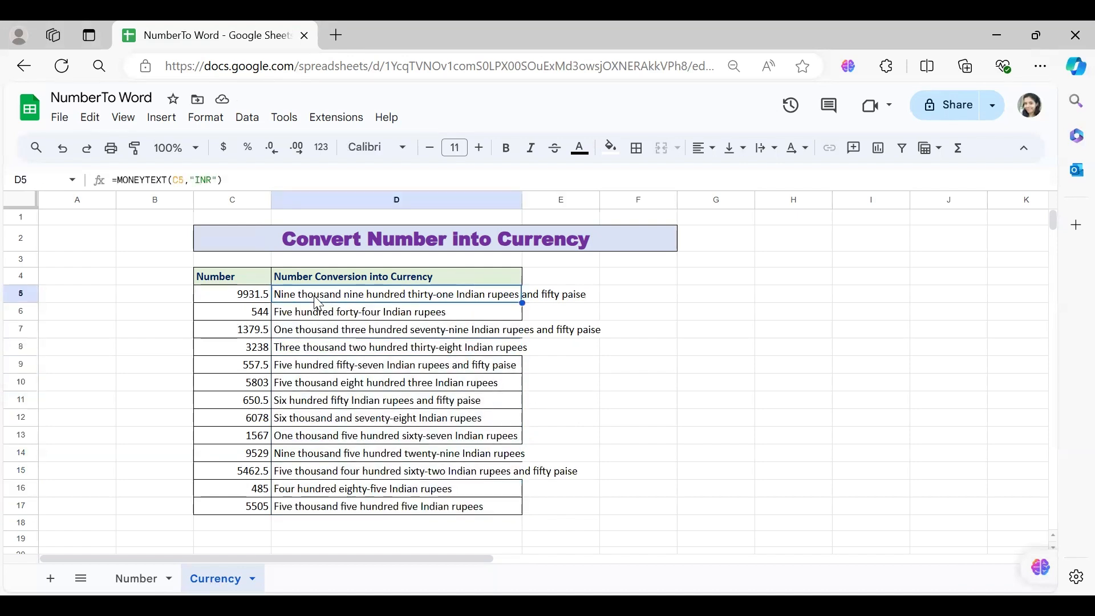
pyautogui.click(210, 179)
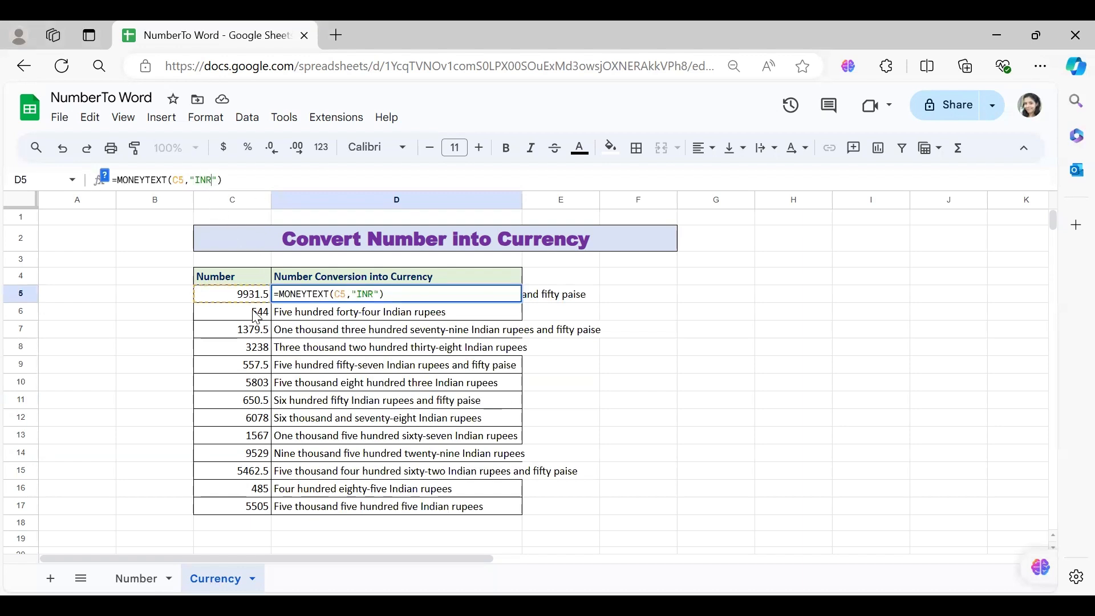
pyautogui.press('BackSpace')
pyautogui.press('BackSpace')
pyautogui.press('BackSpace')
pyautogui.write('USD')
pyautogui.press('Return')
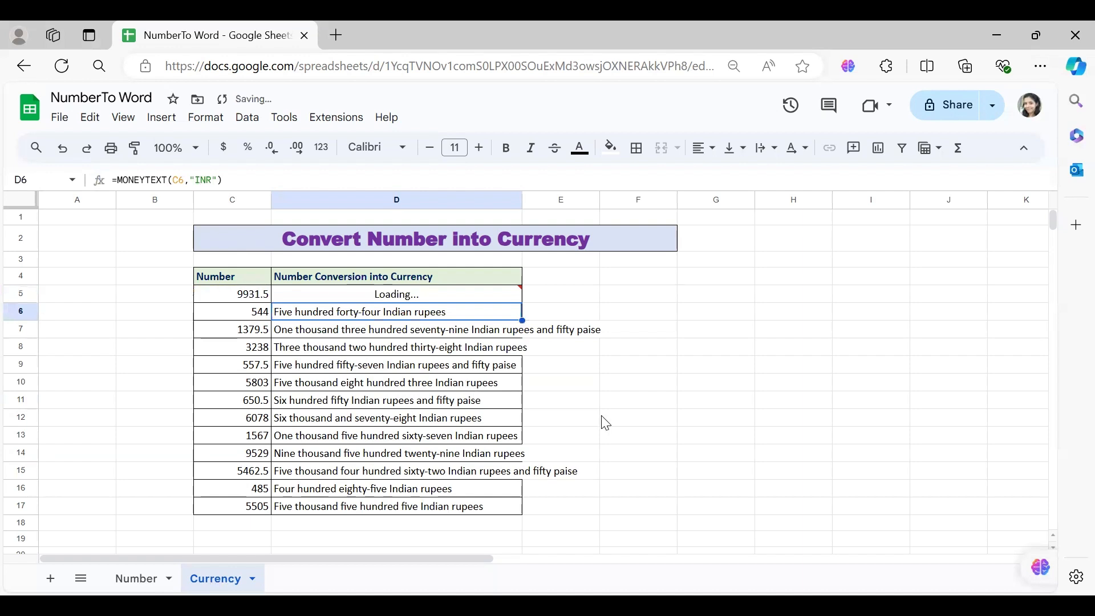
# Copy the U.S. dollar formula from D5 down the column through D17
pyautogui.click(419, 299)
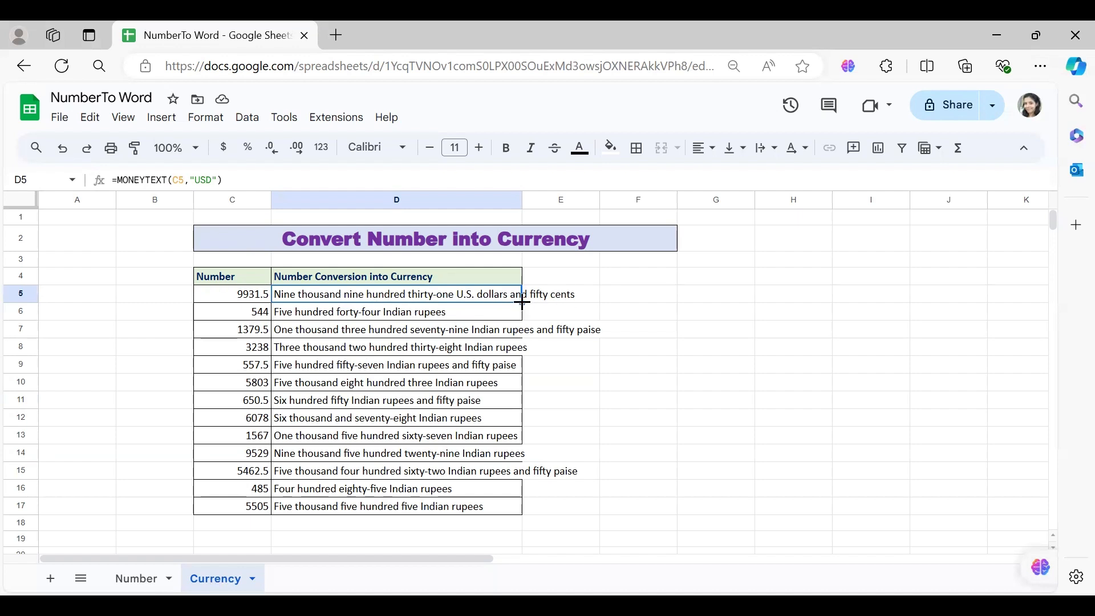
pyautogui.moveTo(522, 301); pyautogui.dragTo(521, 514)
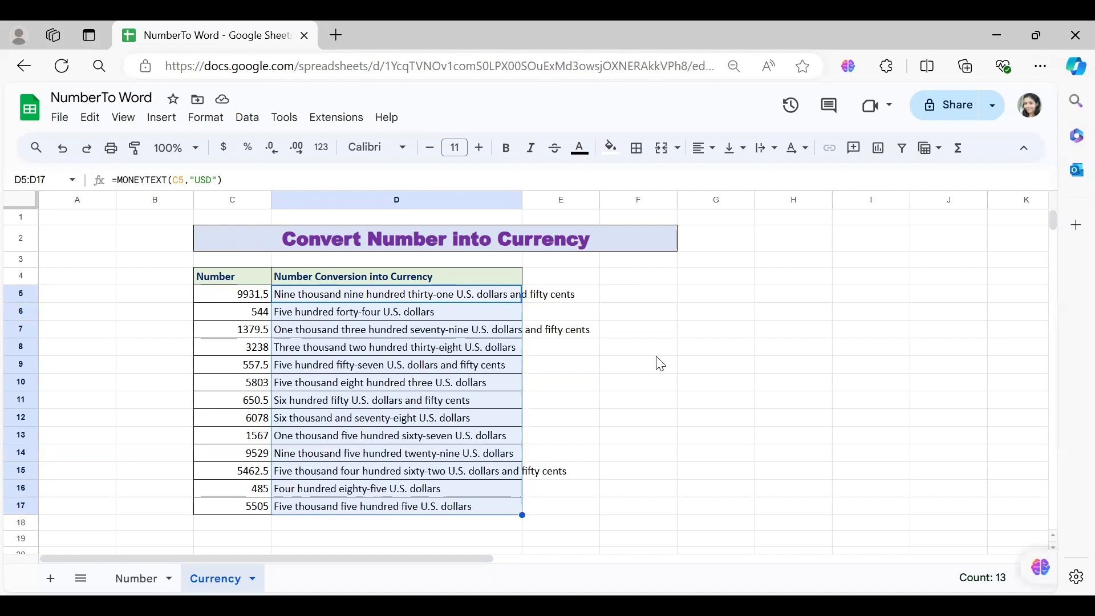
pyautogui.click(424, 354)
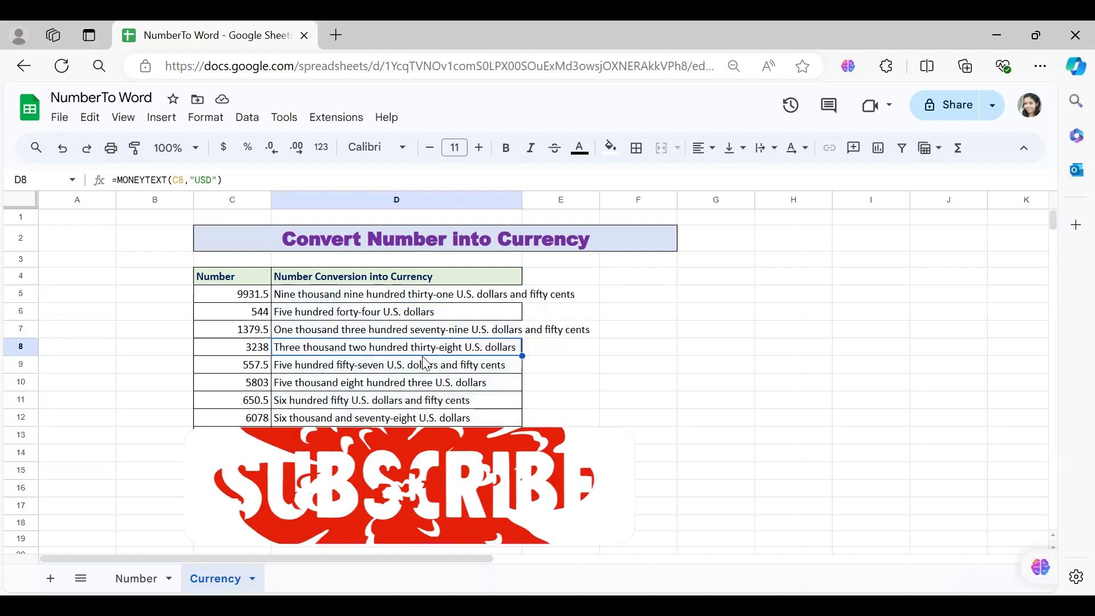